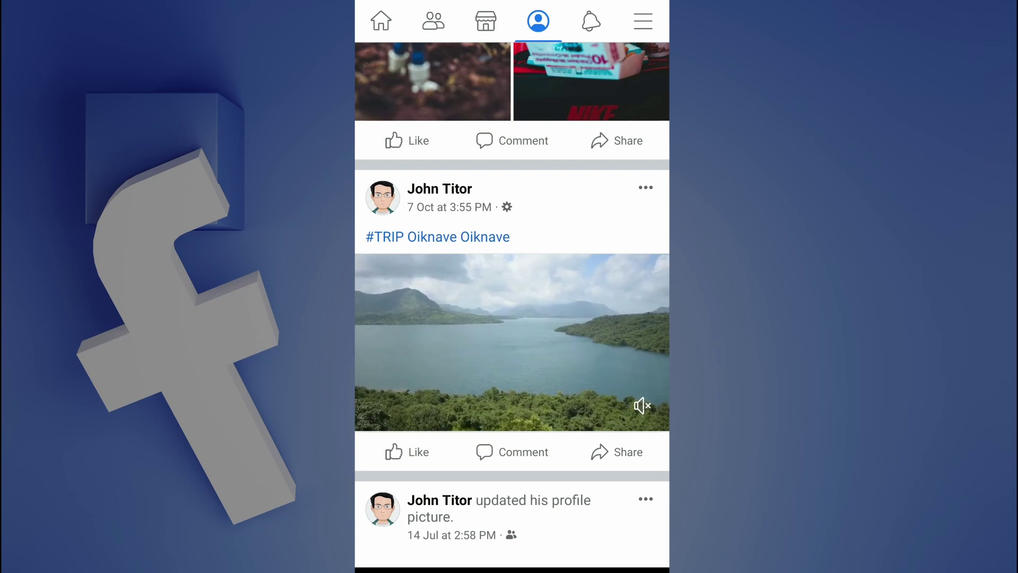
# - Switch the 7 Oct #TRIP Oiknave lake video post's privacy from Friends to Public
pyautogui.click(644, 188)
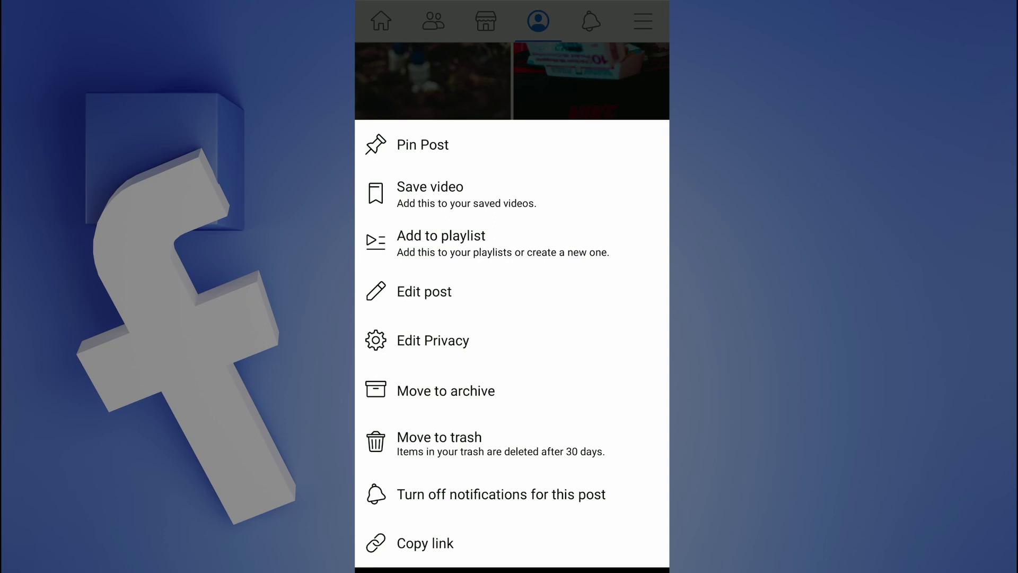
pyautogui.click(432, 340)
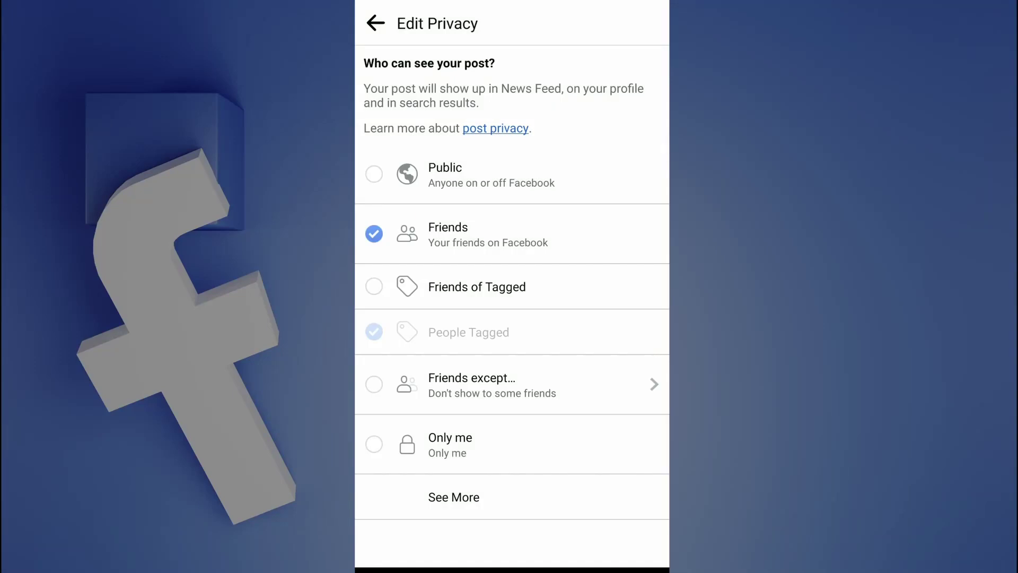
pyautogui.click(478, 175)
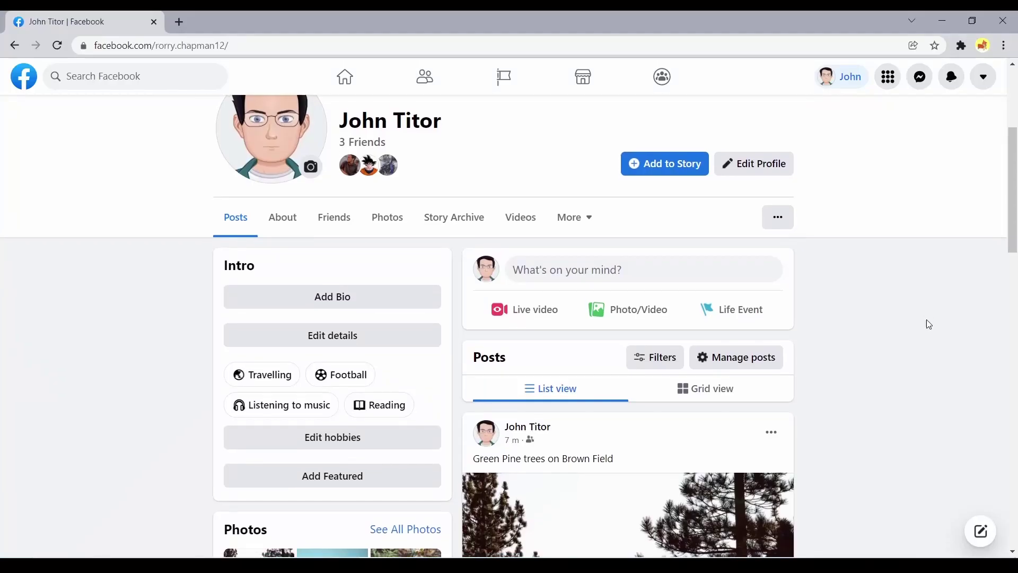
pyautogui.scroll(-1, 927, 324)
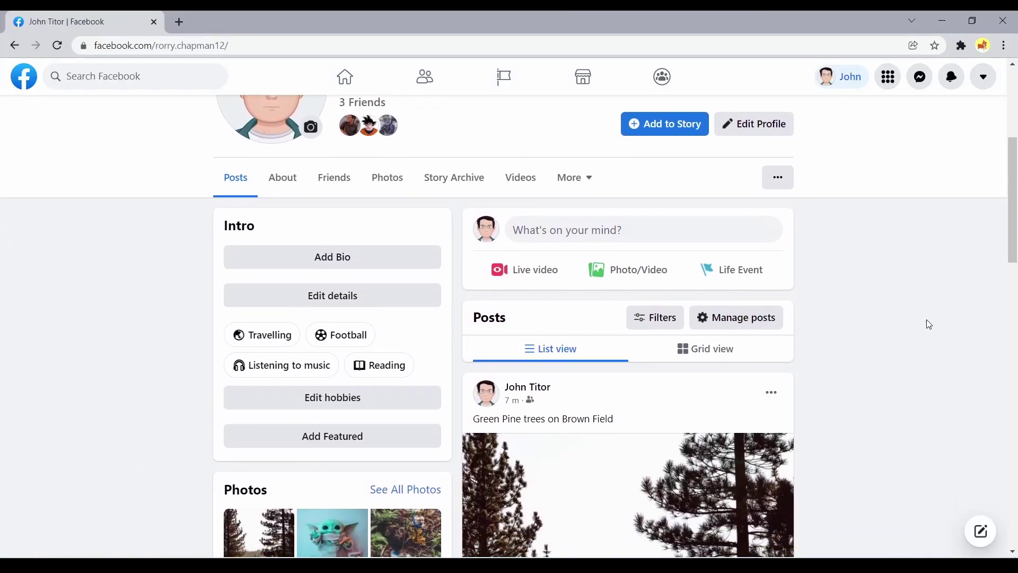
pyautogui.scroll(-1, 927, 324)
pyautogui.scroll(-1, 928, 324)
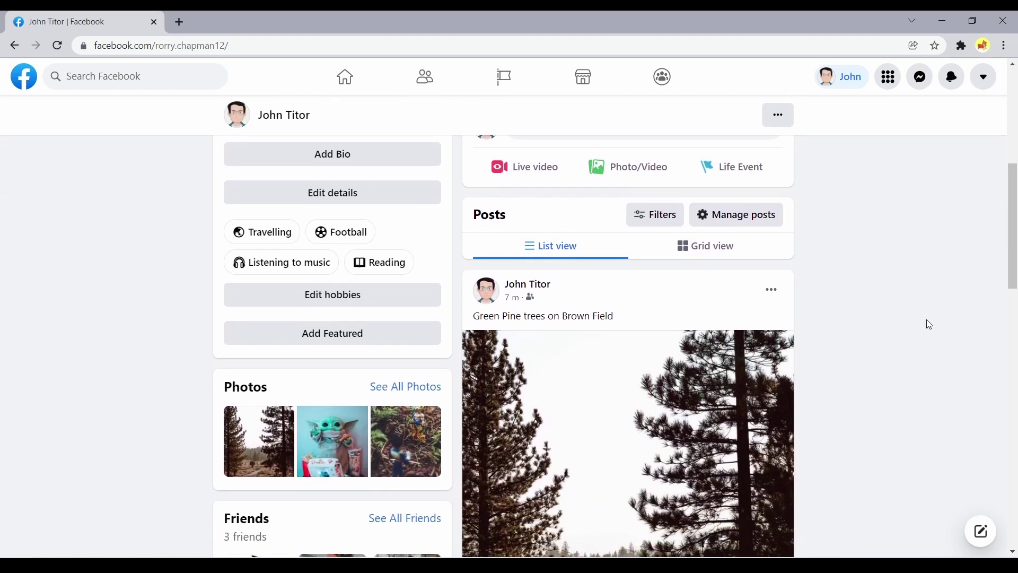
pyautogui.scroll(-1, 927, 324)
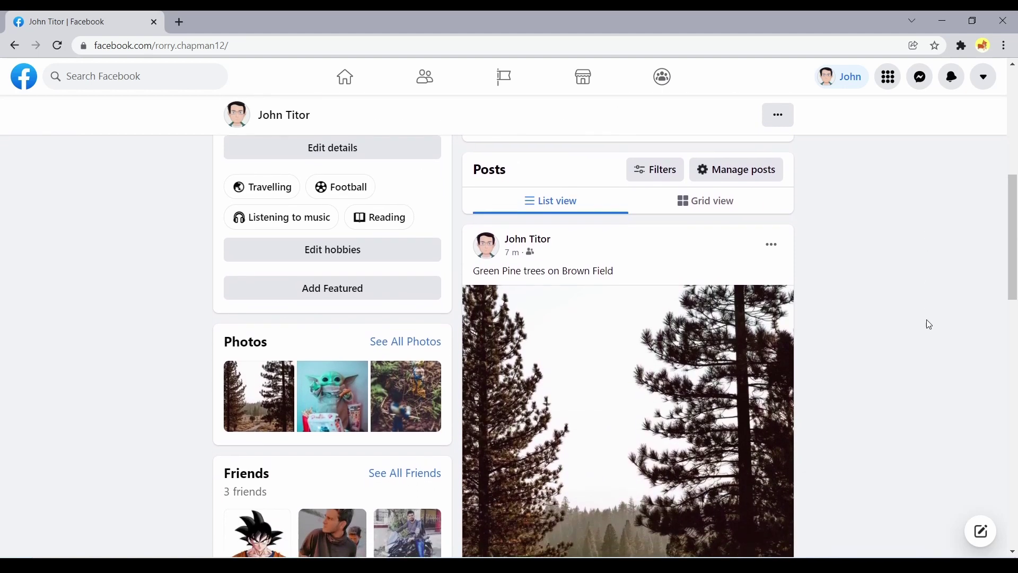
pyautogui.scroll(-1, 927, 324)
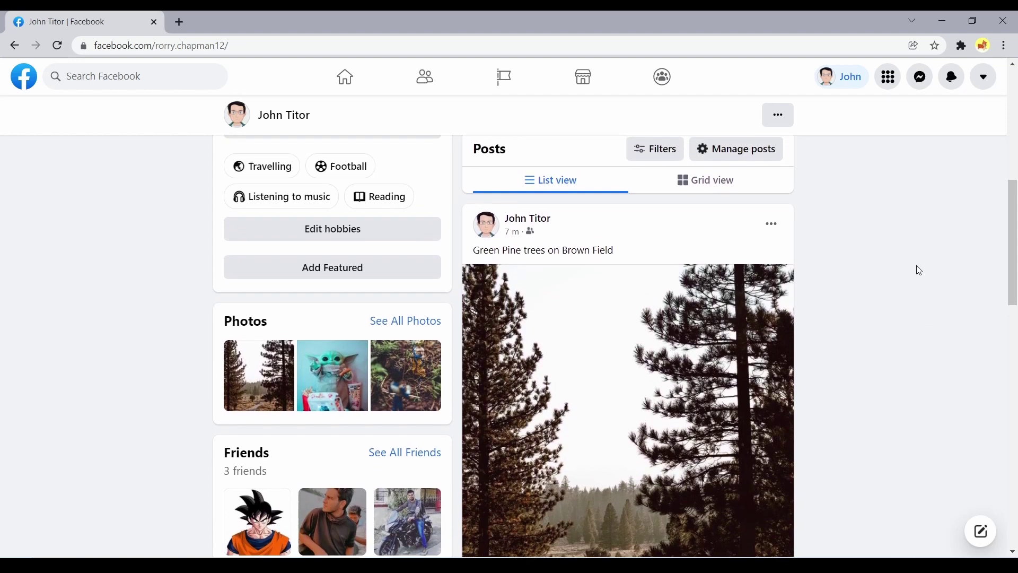
# - Edit the 'Green Pine trees on Brown Field' post, set its audience to Public, and save
pyautogui.click(776, 232)
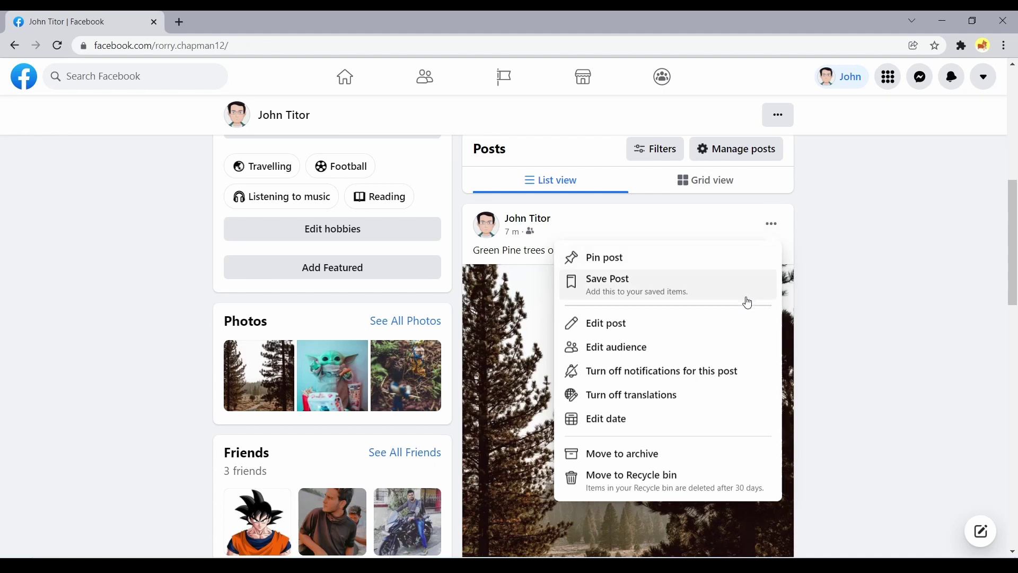
pyautogui.click(739, 325)
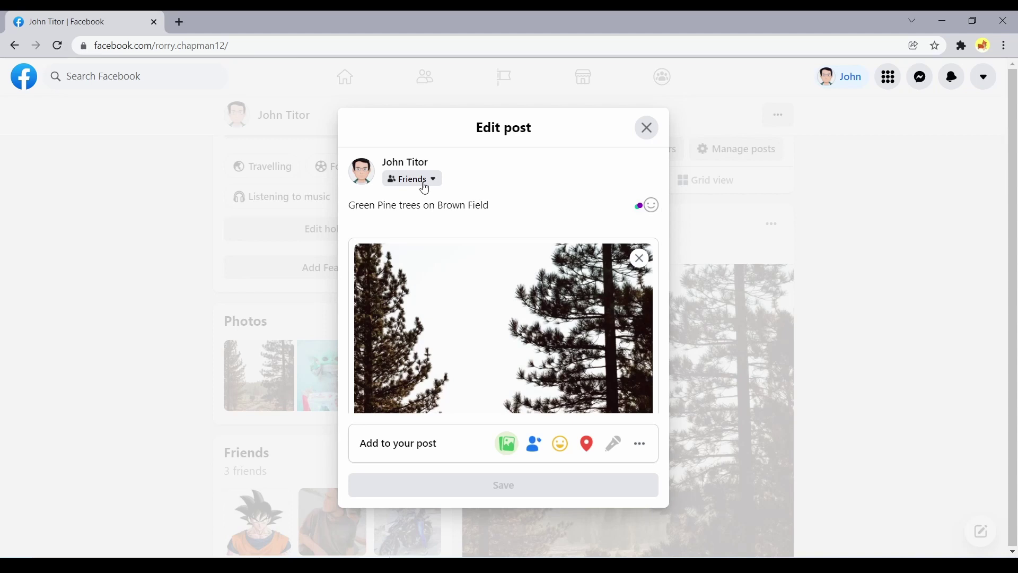
pyautogui.click(424, 182)
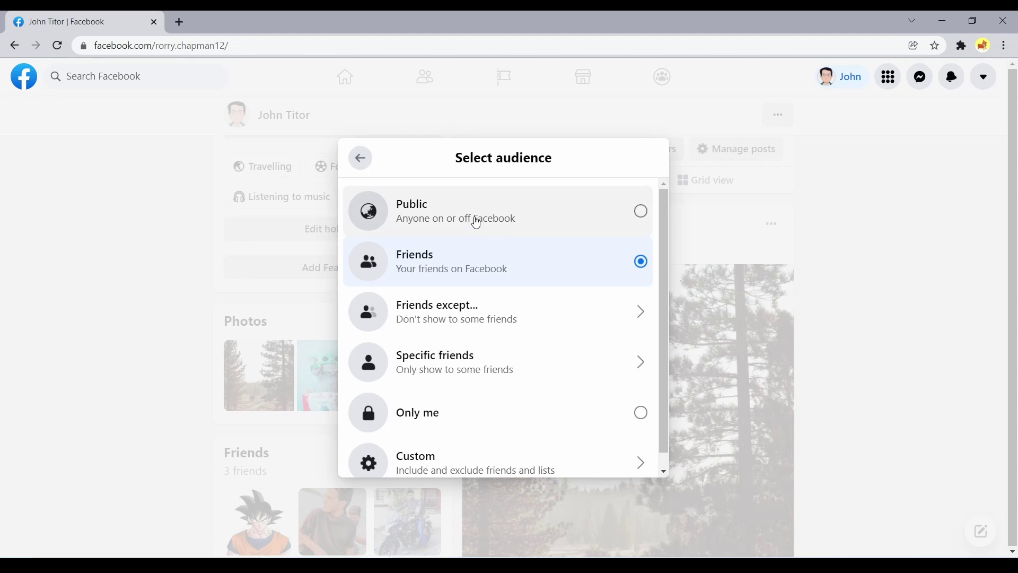
pyautogui.click(476, 221)
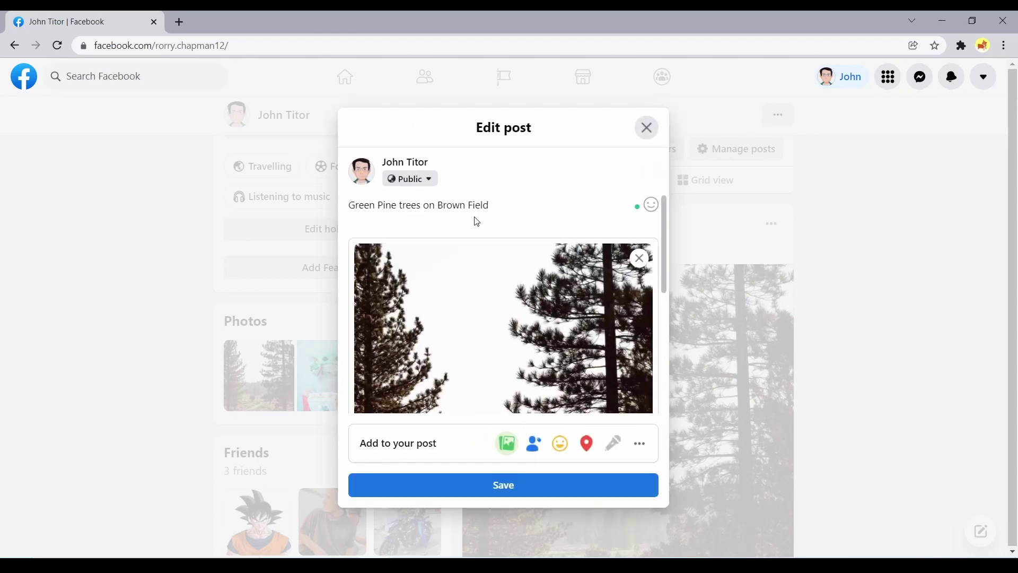
pyautogui.click(499, 491)
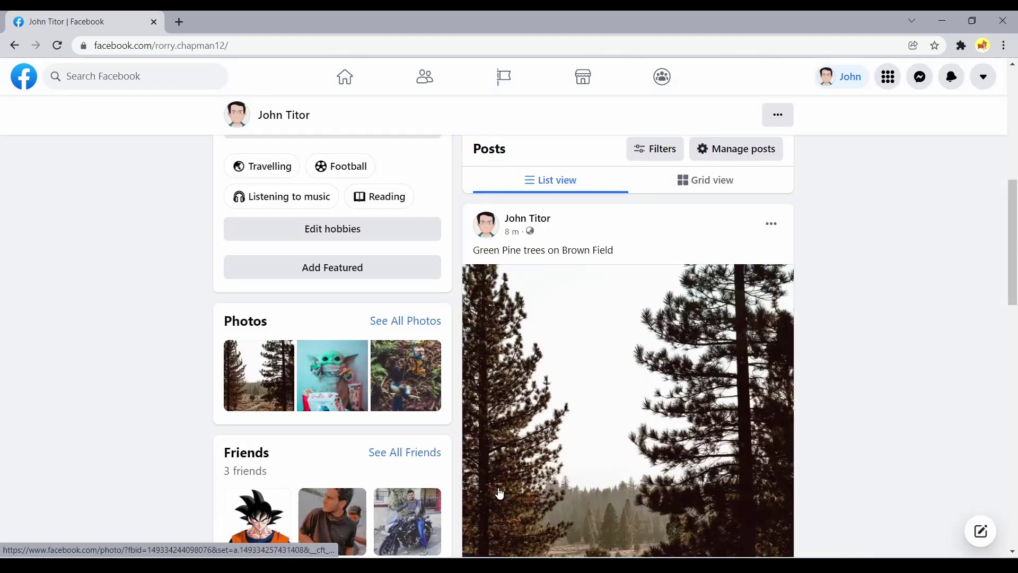
pyautogui.scroll(3, 606, 297)
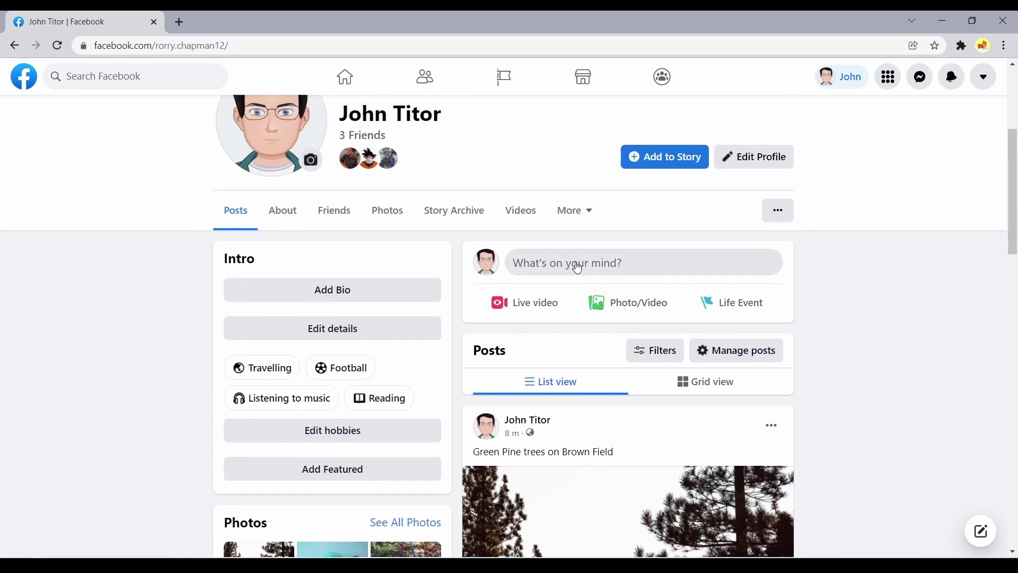
# - Attach the lantern-and-blossom JPG from Downloads to a new photo post
pyautogui.click(606, 307)
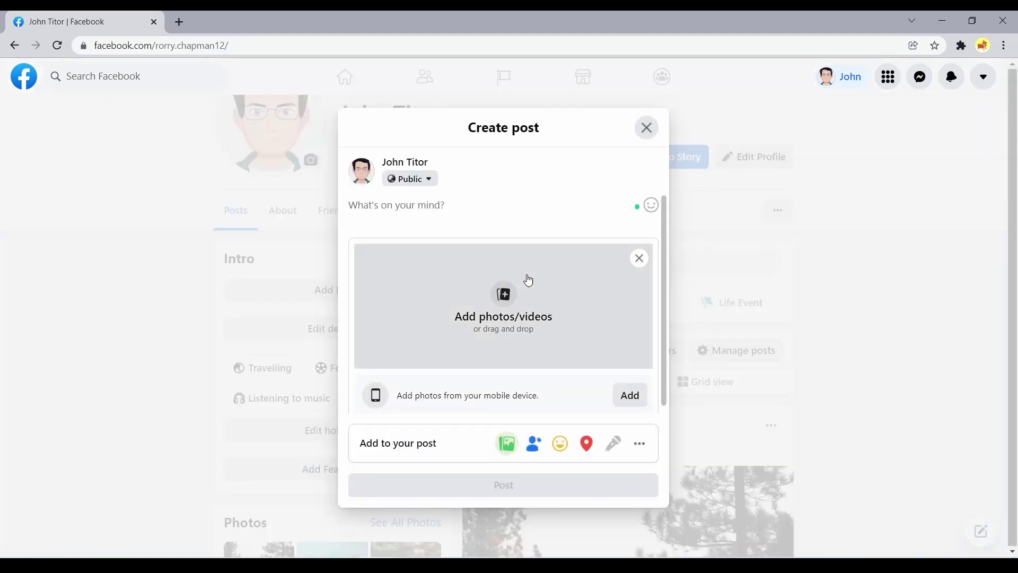
pyautogui.click(527, 276)
pyautogui.click(214, 116)
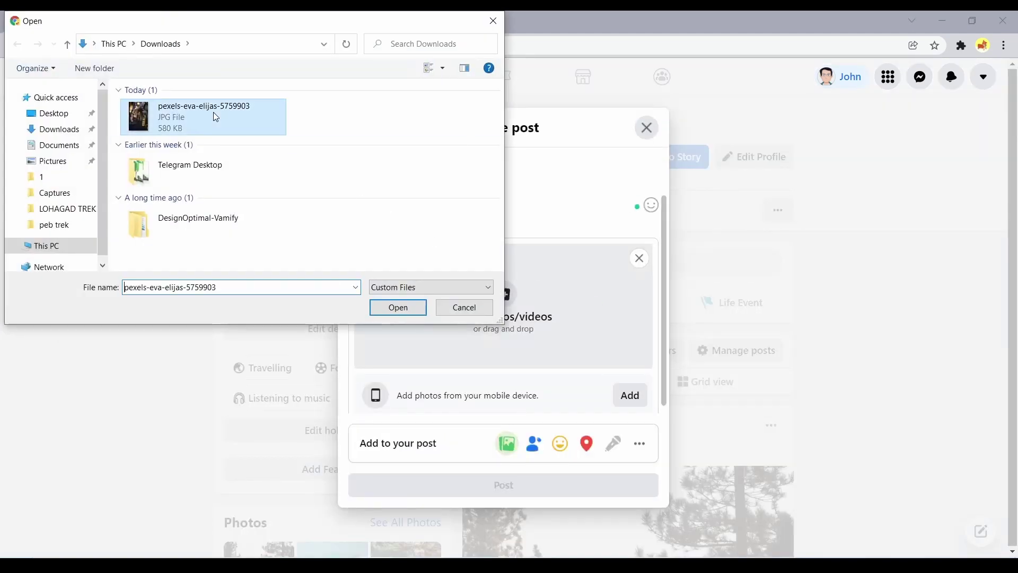
pyautogui.click(399, 307)
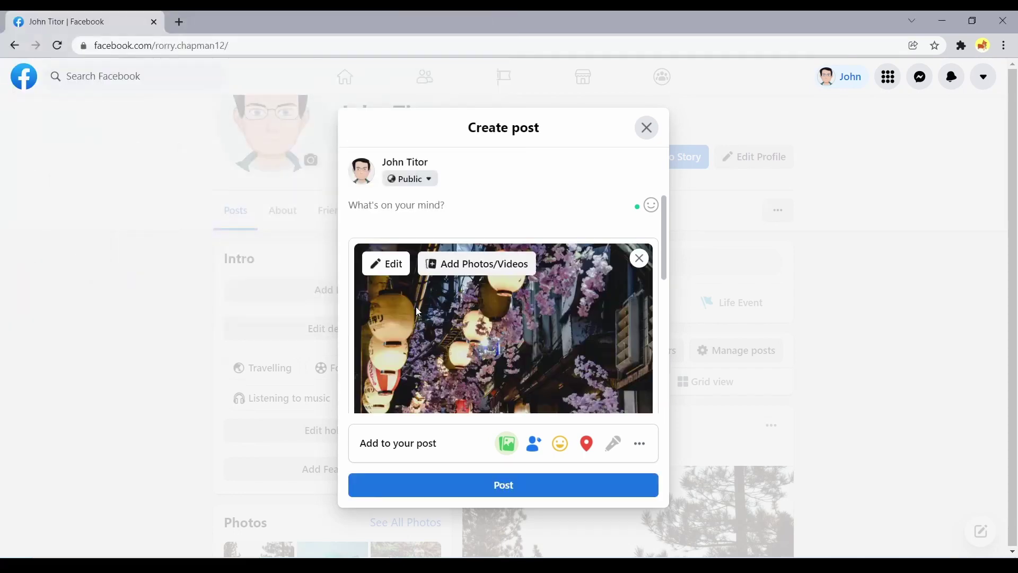
# - Confirm the new post's audience is Public and publish it
pyautogui.click(405, 178)
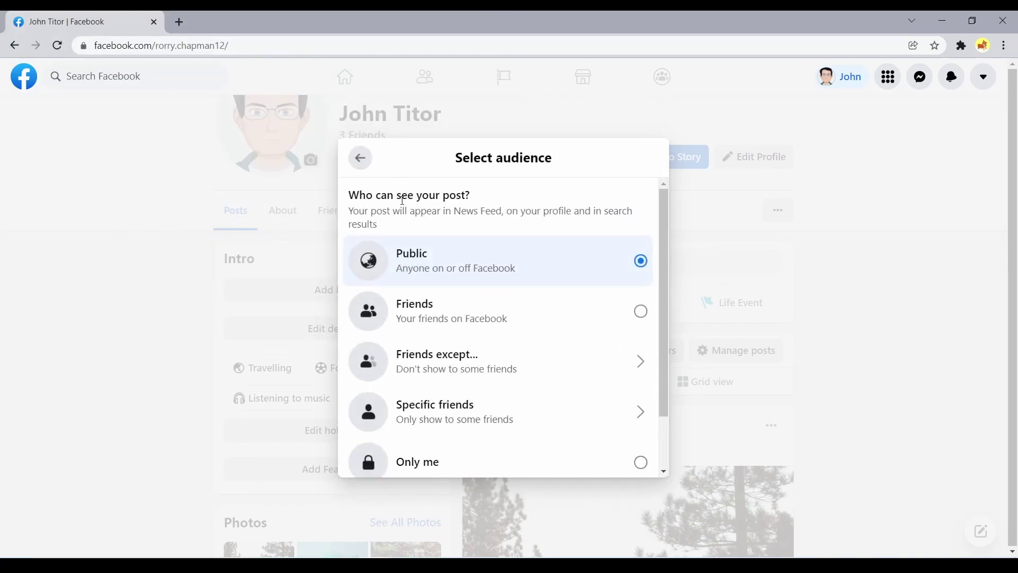
pyautogui.click(422, 271)
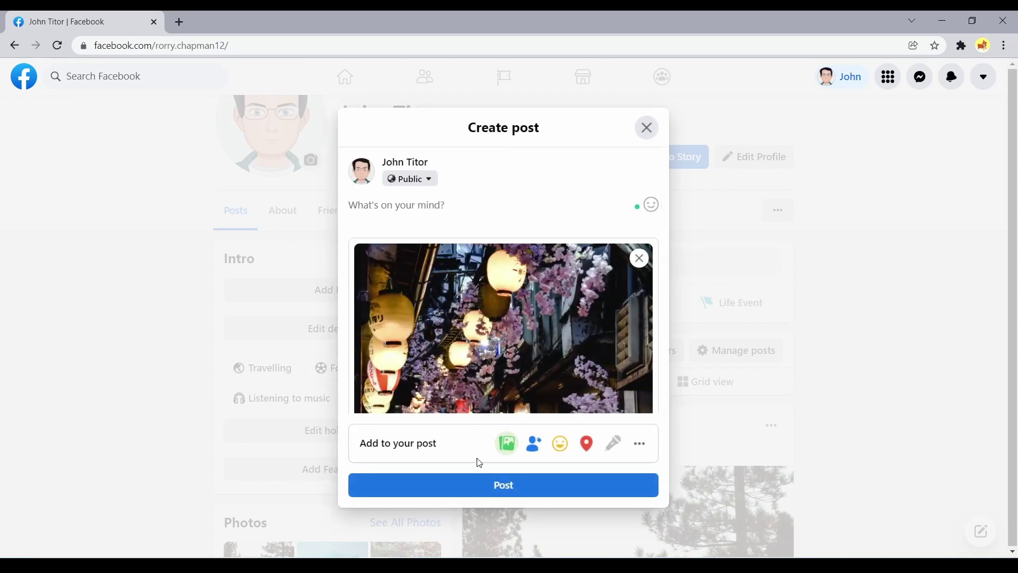
pyautogui.click(477, 494)
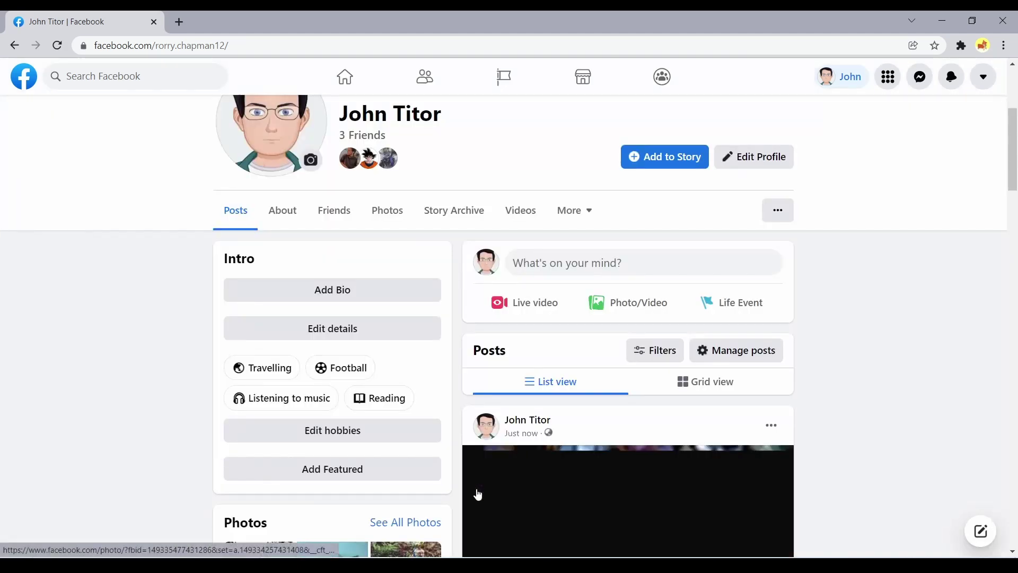
pyautogui.scroll(-1, 643, 402)
pyautogui.scroll(-2, 643, 403)
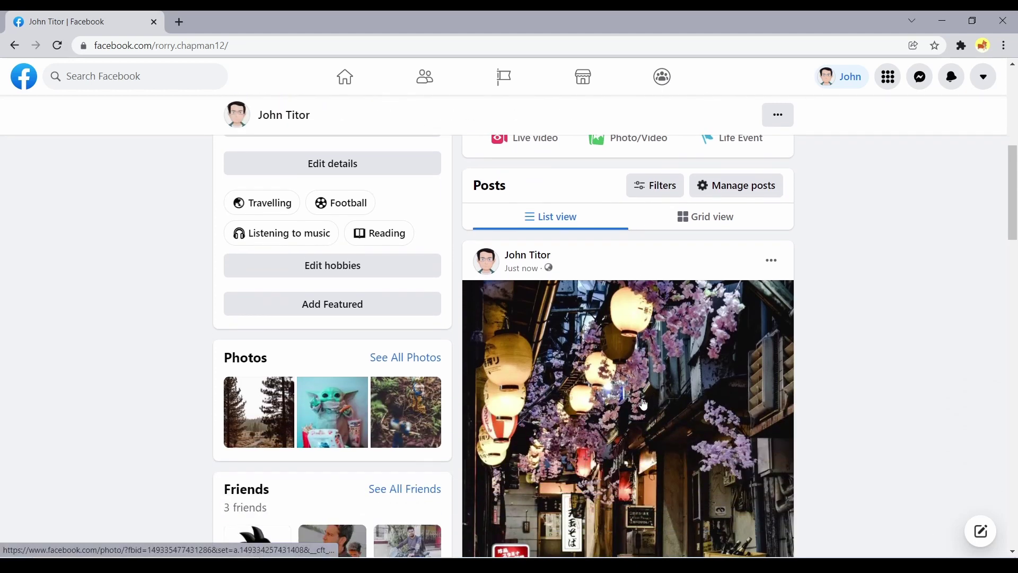
pyautogui.scroll(-1, 643, 403)
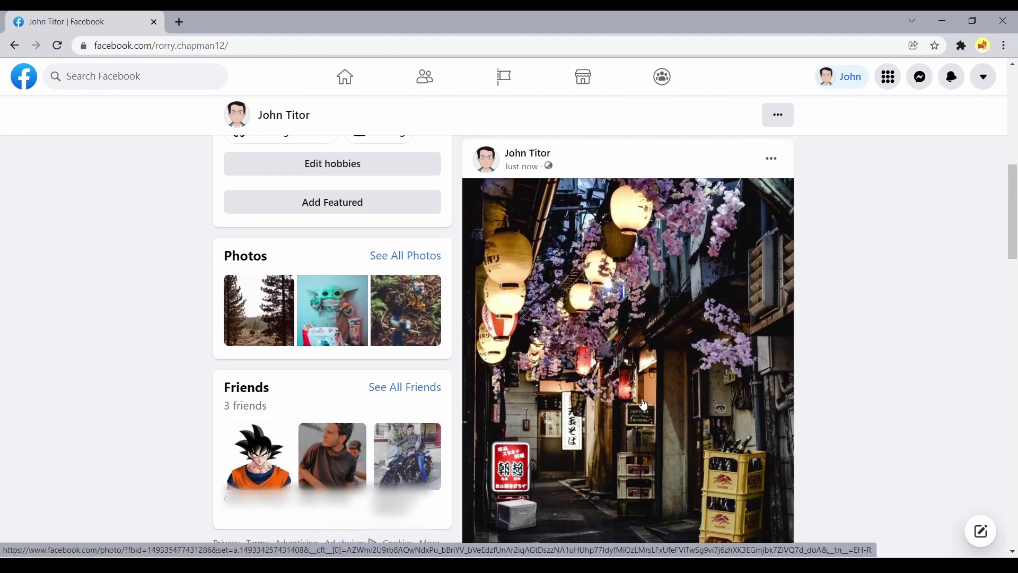